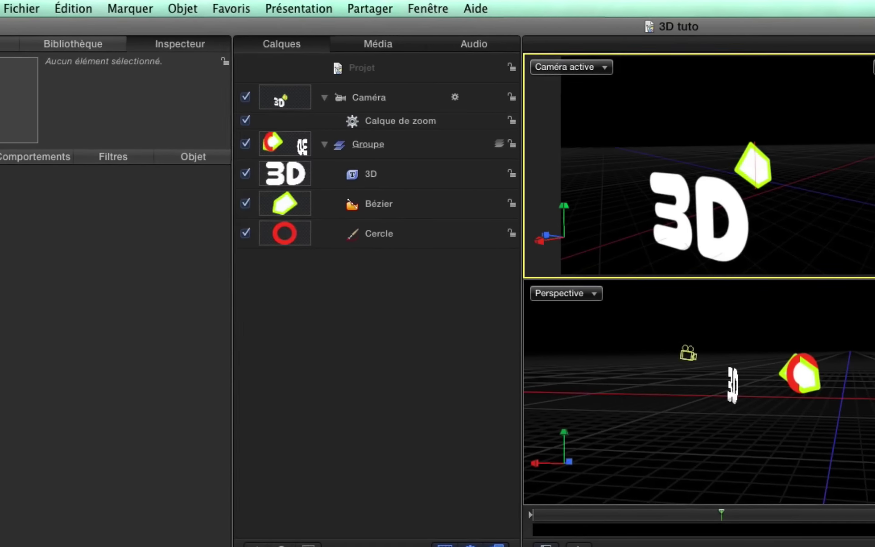
Step: Add a new light to the scene and switch it off and on to compare the lighting
click(195, 9)
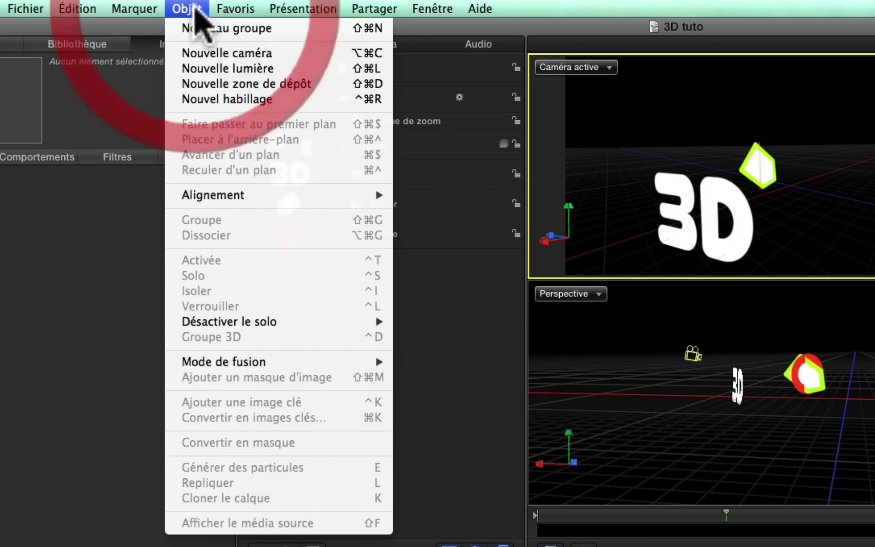
click(229, 68)
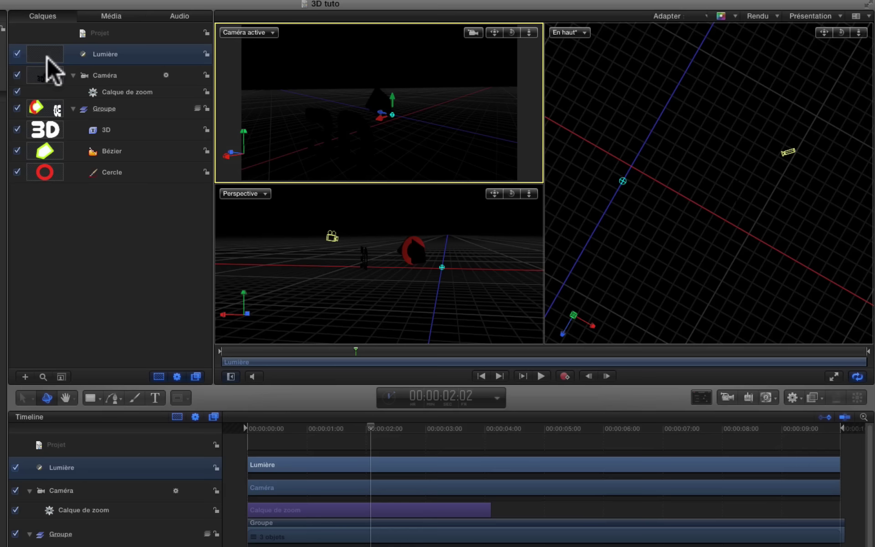
click(17, 54)
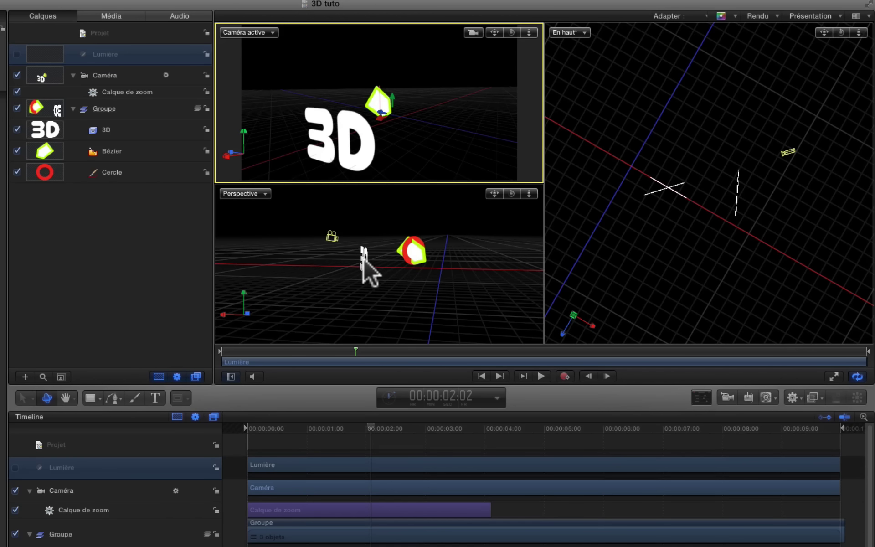
click(17, 54)
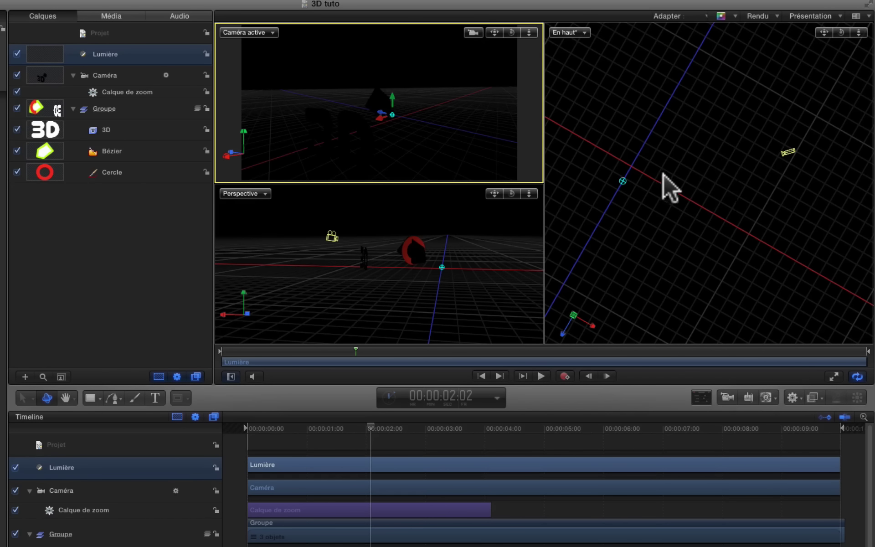
click(17, 53)
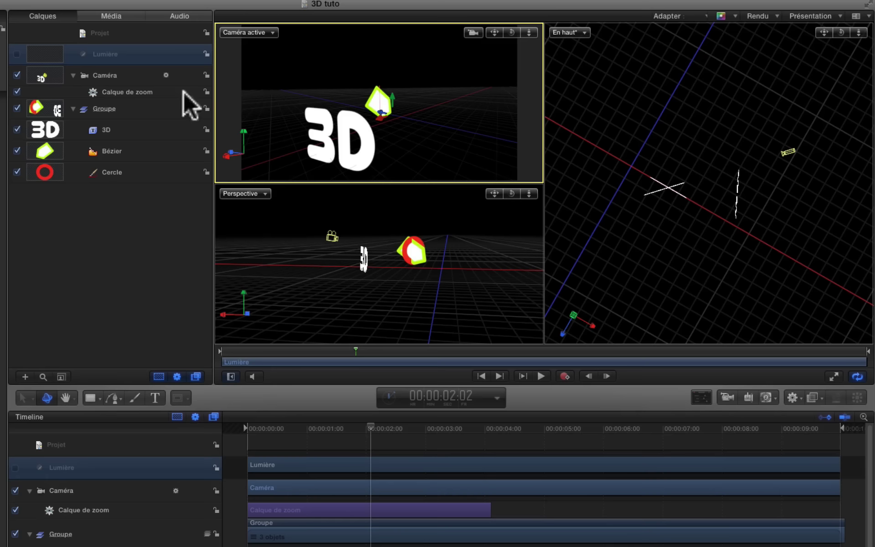
click(16, 54)
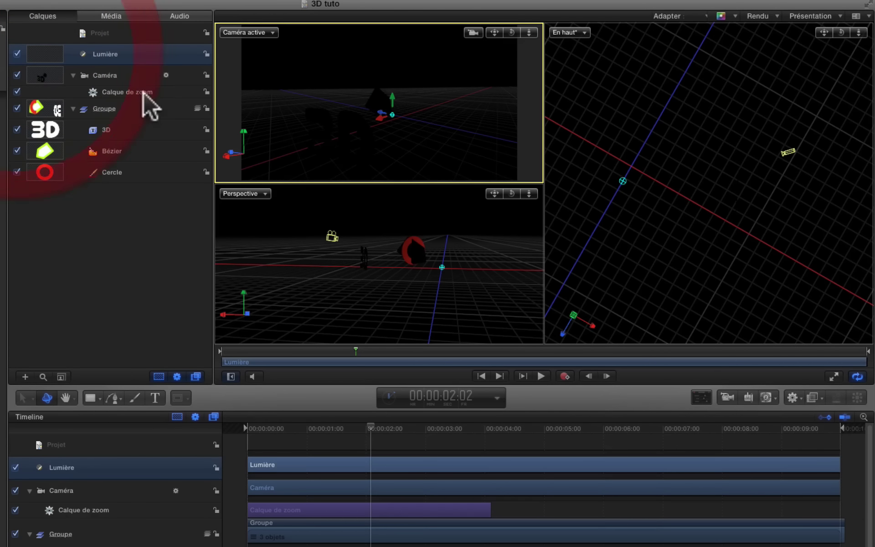
Step: Move the light in the top view to just in front of the 3D text, on the camera's side
click(621, 183)
drag(635, 186, 688, 180)
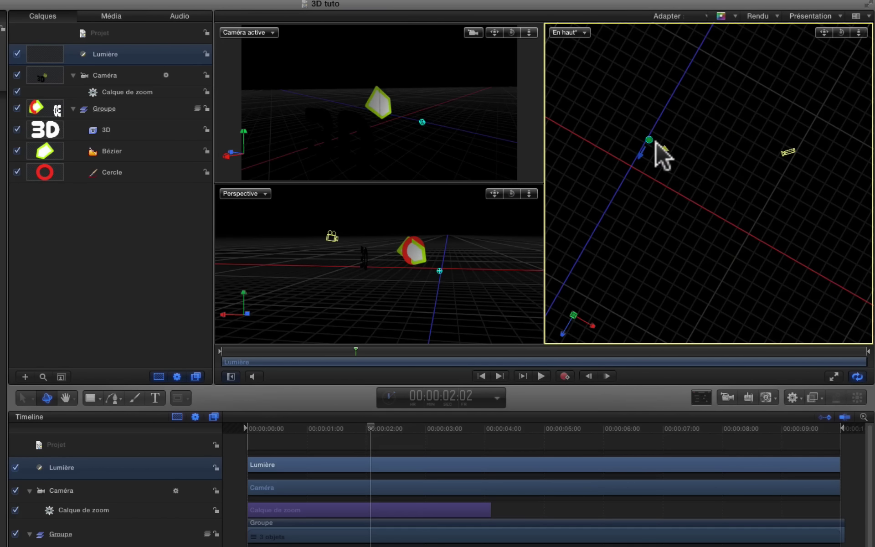
drag(656, 142, 748, 203)
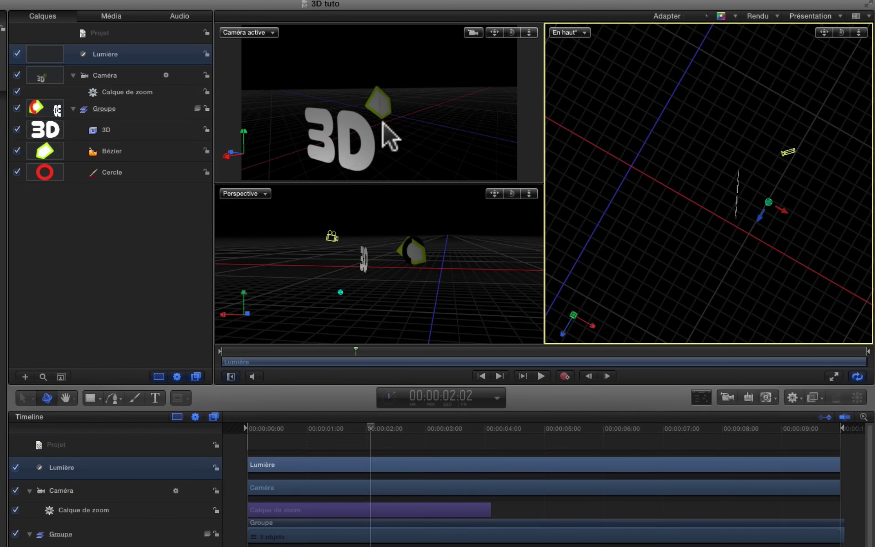
key(F7)
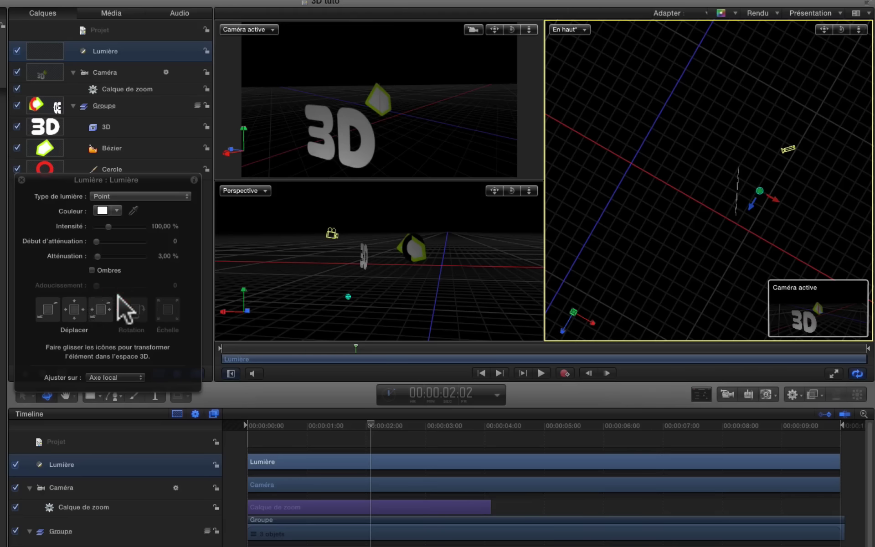
drag(37, 312, 61, 310)
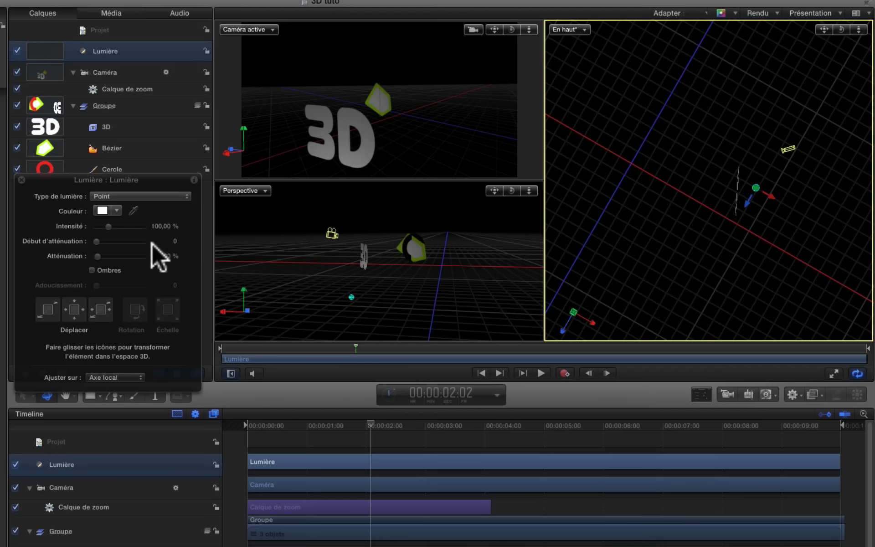
Step: Set the light's intensity to about 199.02 %, its attenuation start to about 530 and its attenuation to about 47.99 %
mouse_move(108, 226)
mouse_down()
mouse_move(170, 229)
mouse_move(46, 228)
mouse_move(127, 229)
mouse_move(114, 230)
mouse_up()
click(114, 231)
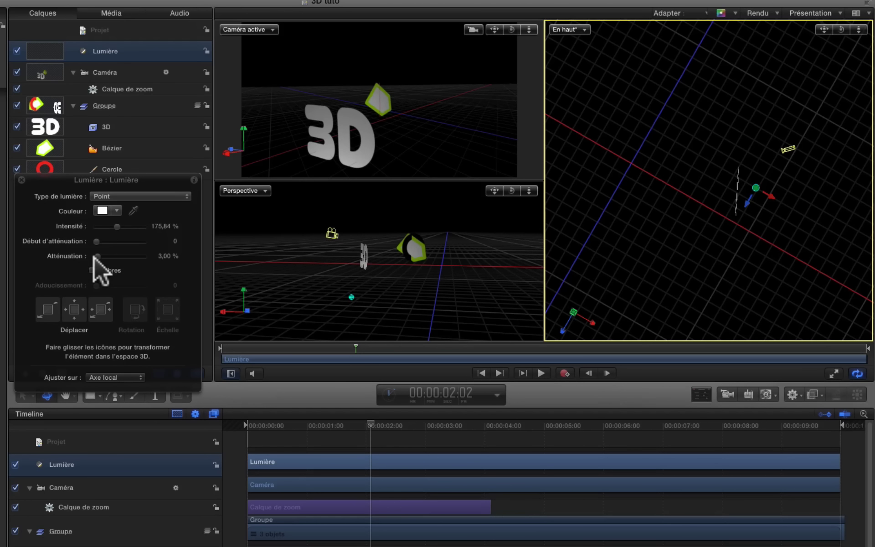
drag(95, 256, 115, 242)
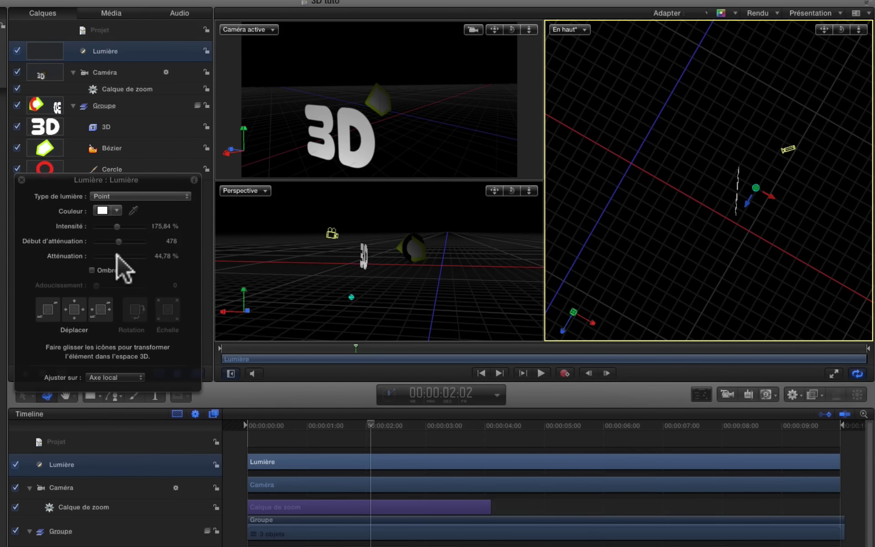
mouse_move(117, 255)
mouse_down()
mouse_move(100, 256)
mouse_move(124, 256)
mouse_move(97, 242)
mouse_move(124, 241)
mouse_move(110, 254)
mouse_move(121, 254)
mouse_move(121, 240)
mouse_up()
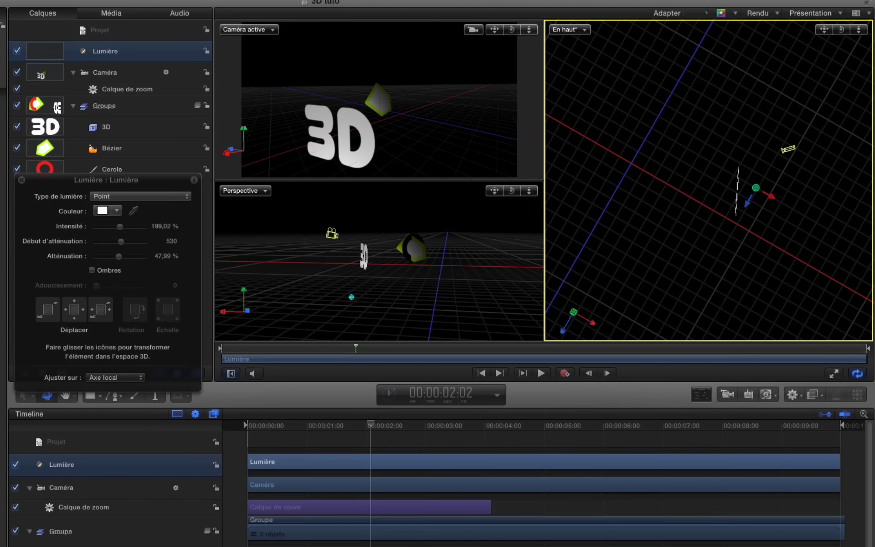
Step: Try several hues for the light, set its colour to a pale violet and close the colour picker
click(103, 210)
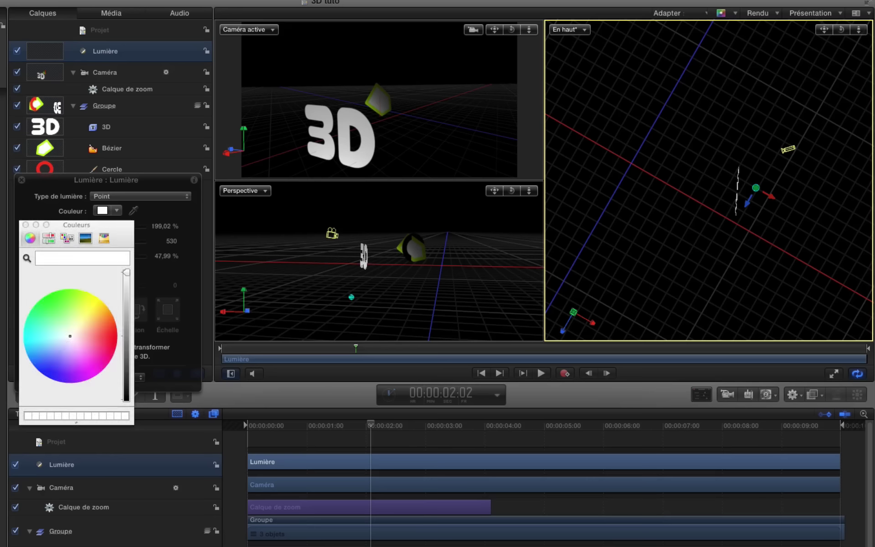
click(51, 361)
click(105, 340)
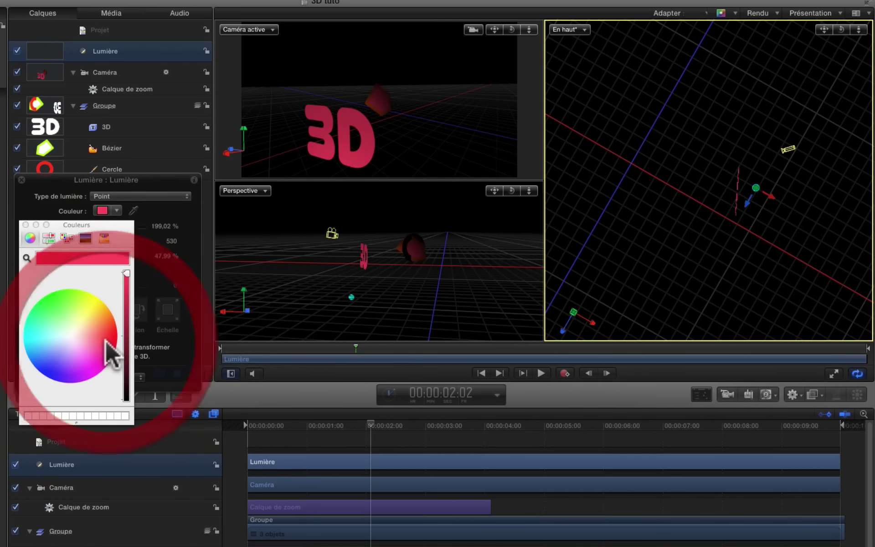
click(97, 306)
click(61, 304)
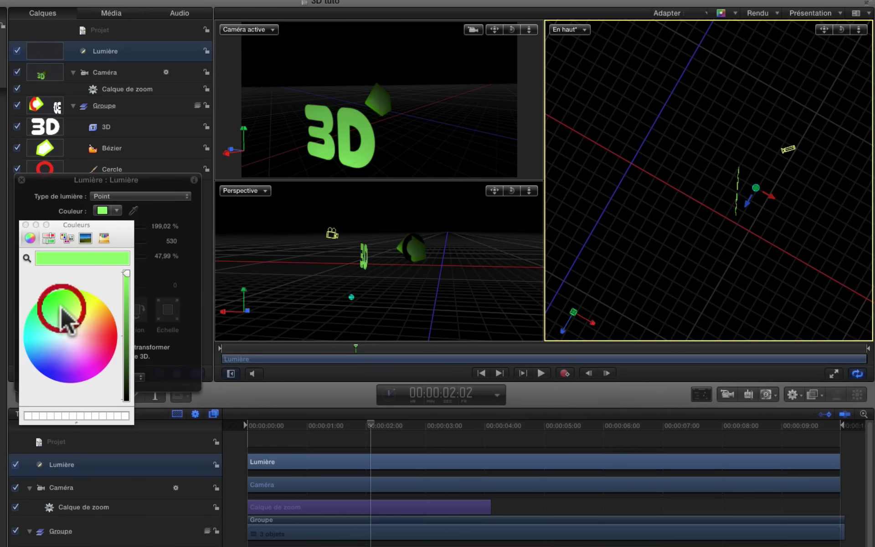
click(52, 324)
click(59, 335)
click(61, 348)
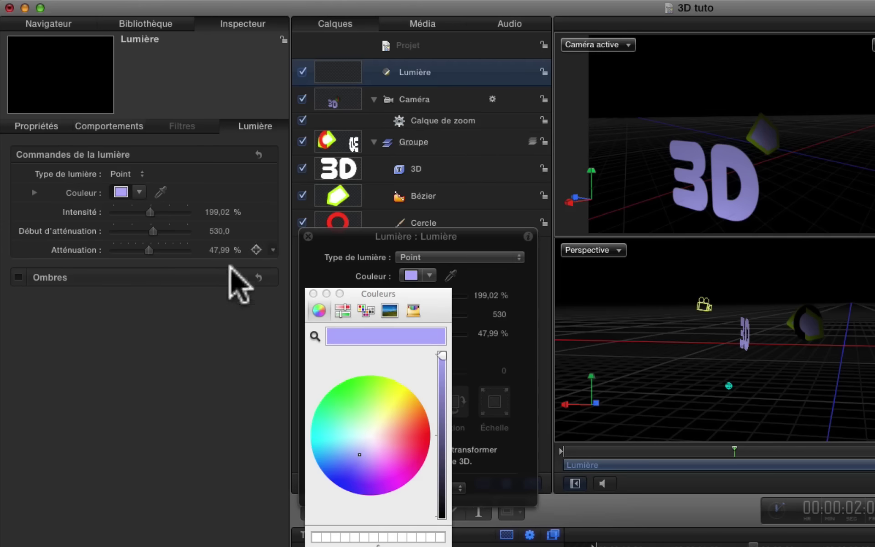
click(313, 294)
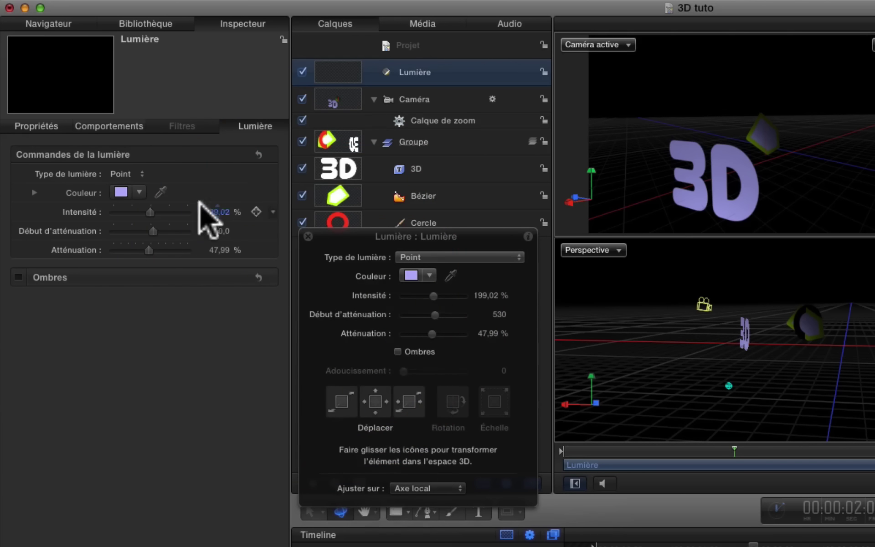
Step: Try the Directionnel light type on the light and set it back to Point
click(133, 174)
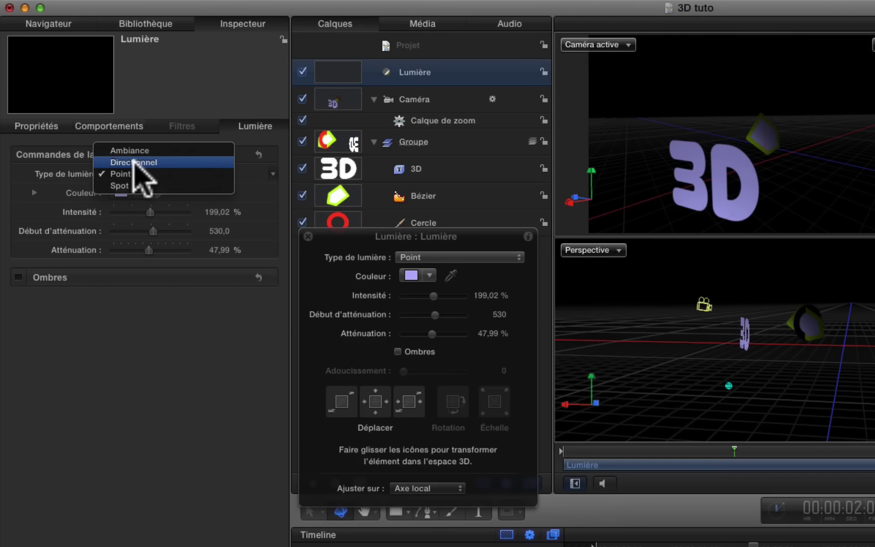
click(134, 164)
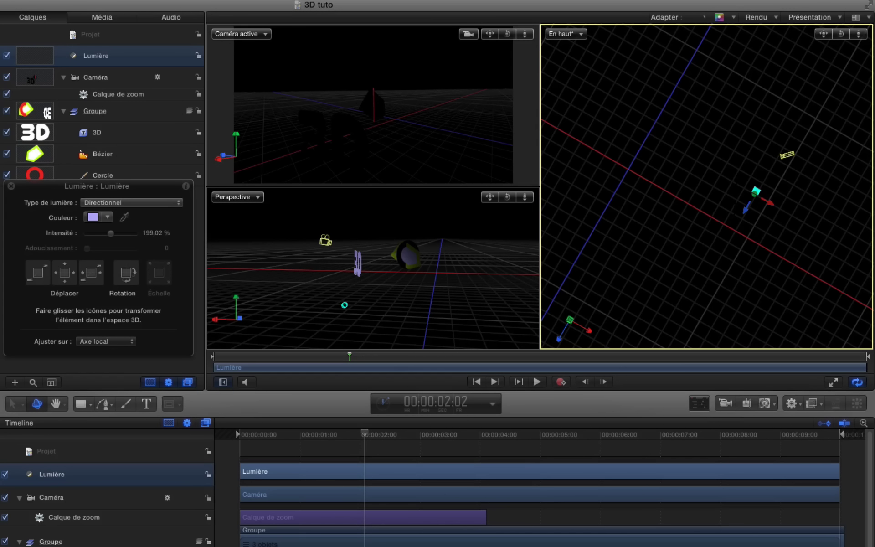
click(343, 308)
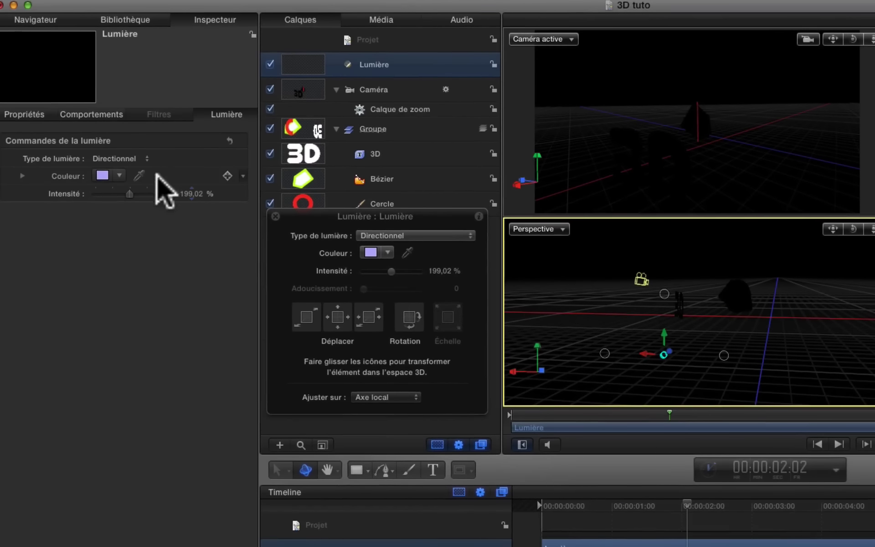
click(139, 158)
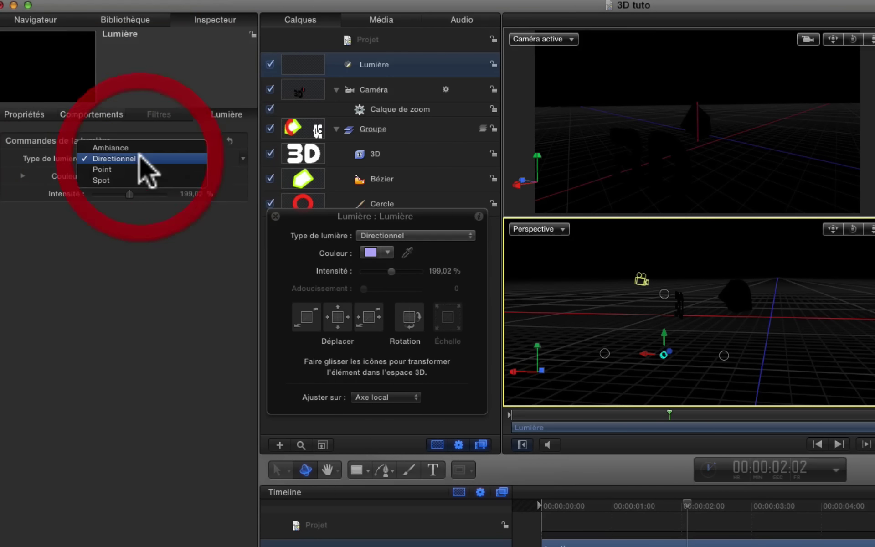
click(137, 169)
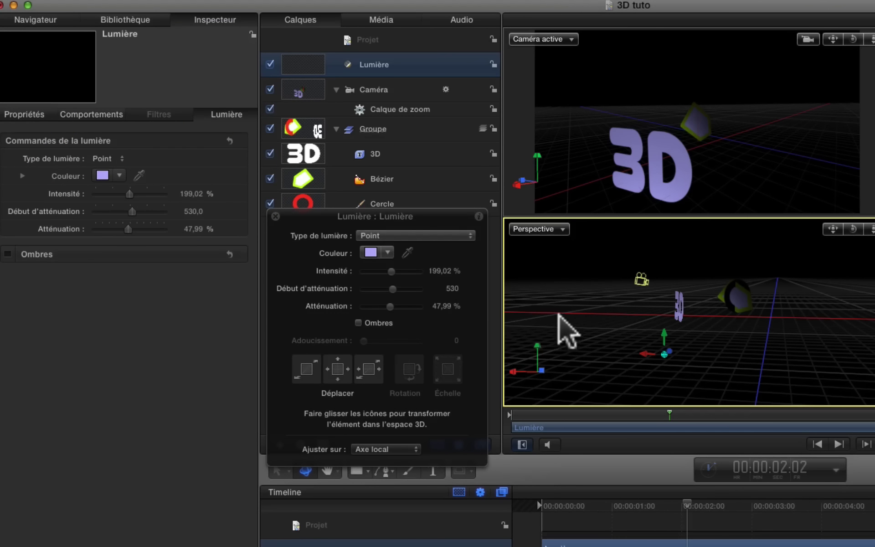
Step: Raise the light slightly in the perspective view and change its type to Directionnel
drag(662, 334, 643, 345)
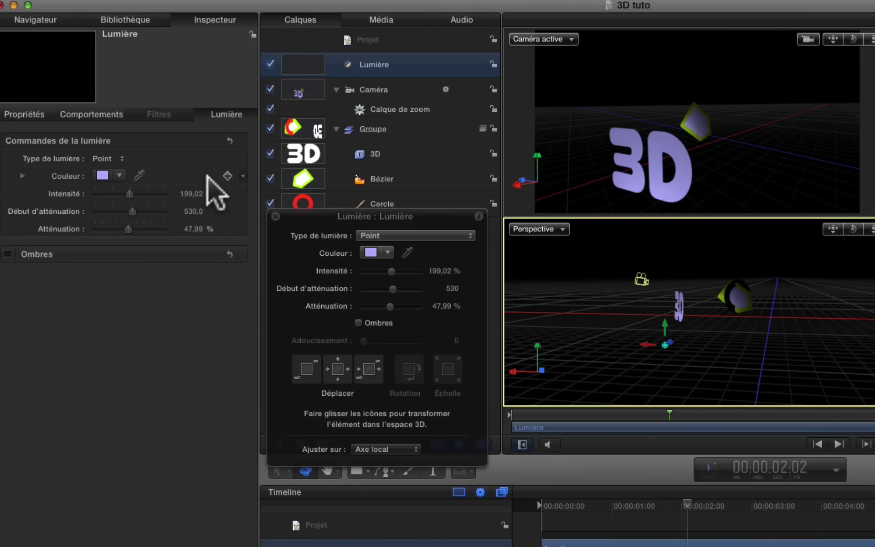
click(121, 158)
click(119, 148)
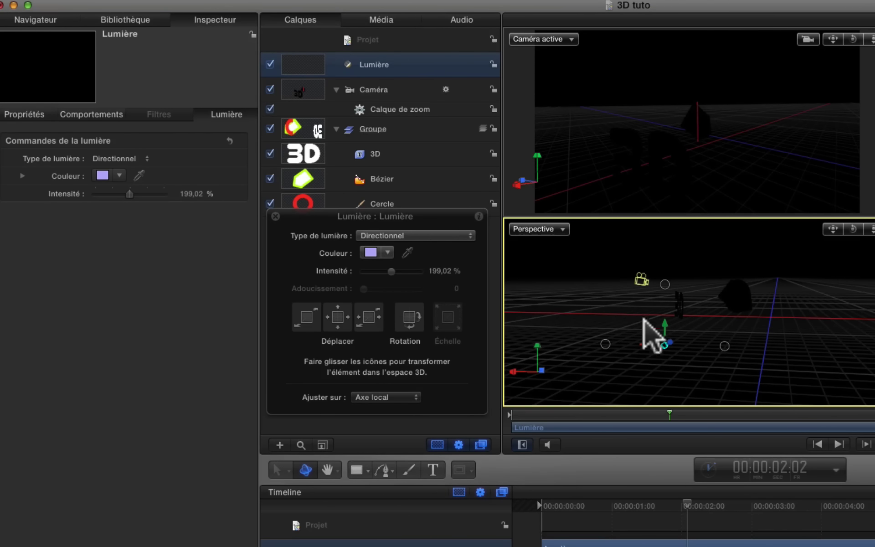
Step: Rotate the directional light around its axes in the perspective view so it points at the rear shapes
drag(643, 318, 659, 291)
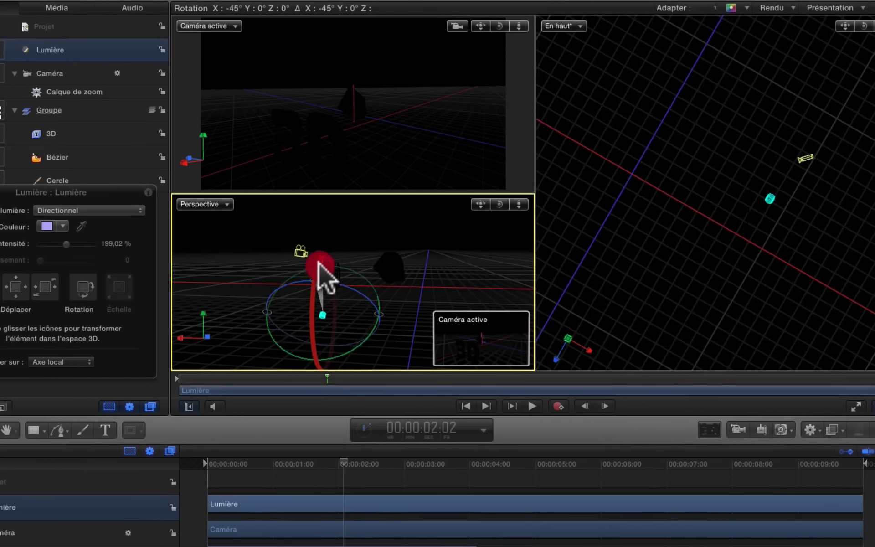
mouse_move(320, 264)
mouse_down()
mouse_move(328, 250)
mouse_move(321, 275)
mouse_up()
drag(267, 316, 279, 312)
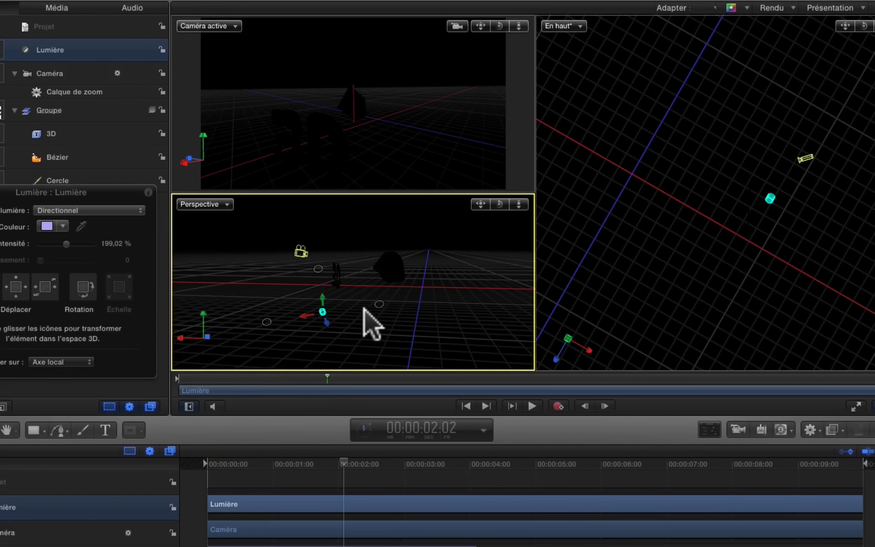
mouse_move(365, 310)
mouse_down()
mouse_move(371, 303)
mouse_move(236, 305)
mouse_move(335, 299)
mouse_move(240, 294)
mouse_move(372, 282)
mouse_up()
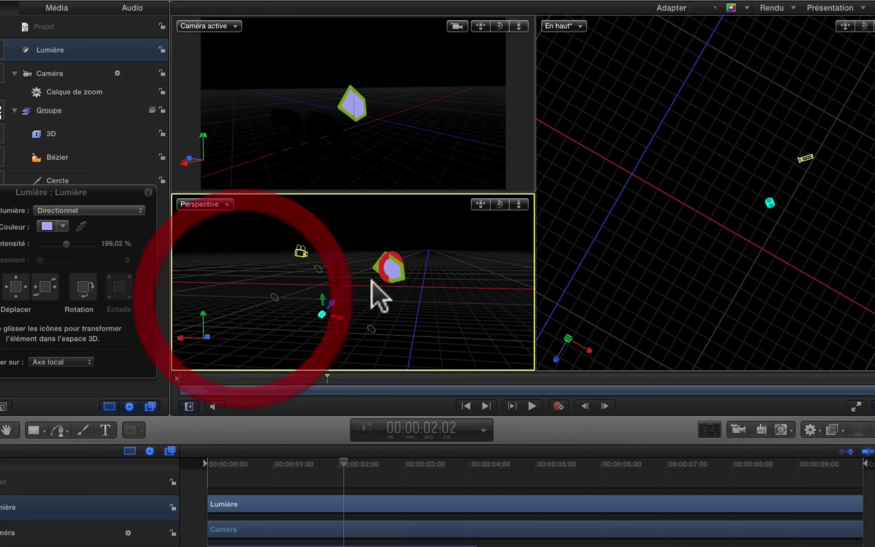
mouse_move(275, 296)
mouse_down()
mouse_move(285, 318)
mouse_move(267, 294)
mouse_move(273, 309)
mouse_move(292, 300)
mouse_up()
drag(370, 292, 308, 317)
Step: Record rotation keyframes for the light, aiming it at the 3D text at 00:00:00:00 and at the rear shapes at 00:00:03:16
drag(343, 460, 186, 465)
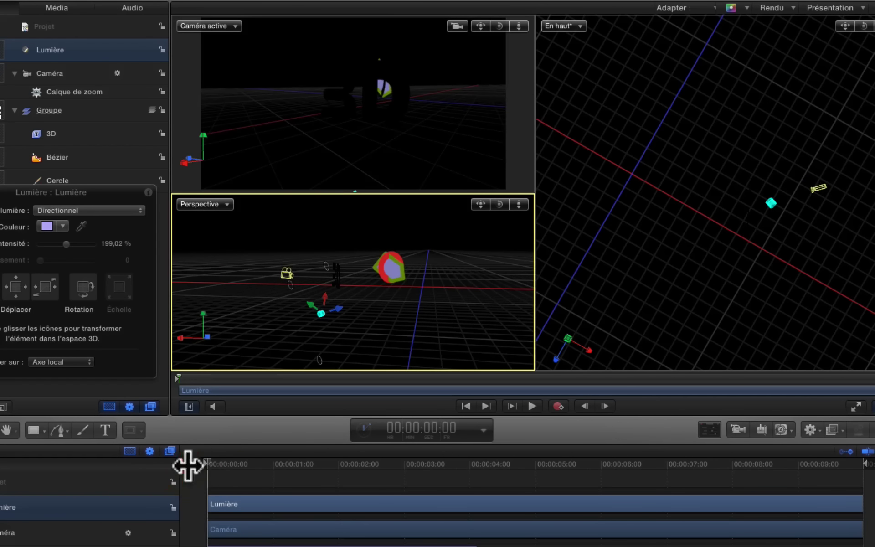
click(559, 405)
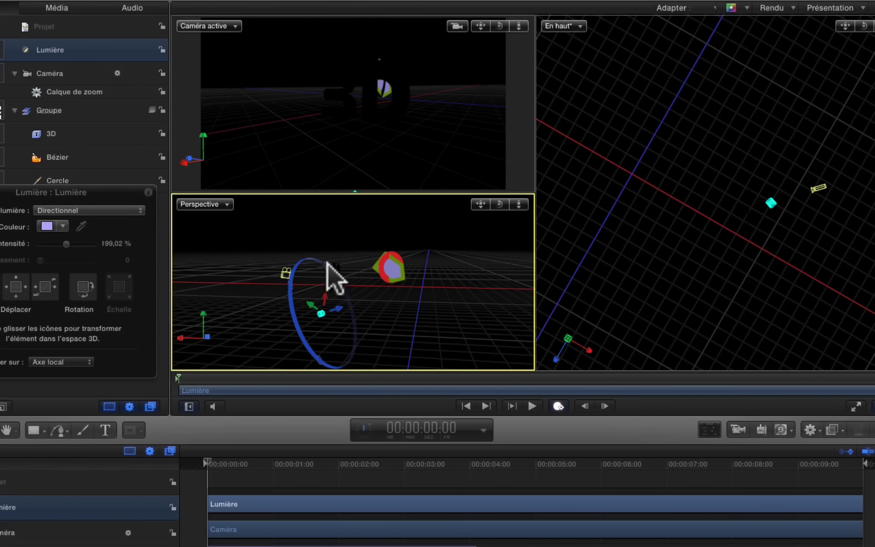
mouse_move(328, 264)
mouse_down()
mouse_move(302, 273)
mouse_move(319, 277)
mouse_move(328, 267)
mouse_up()
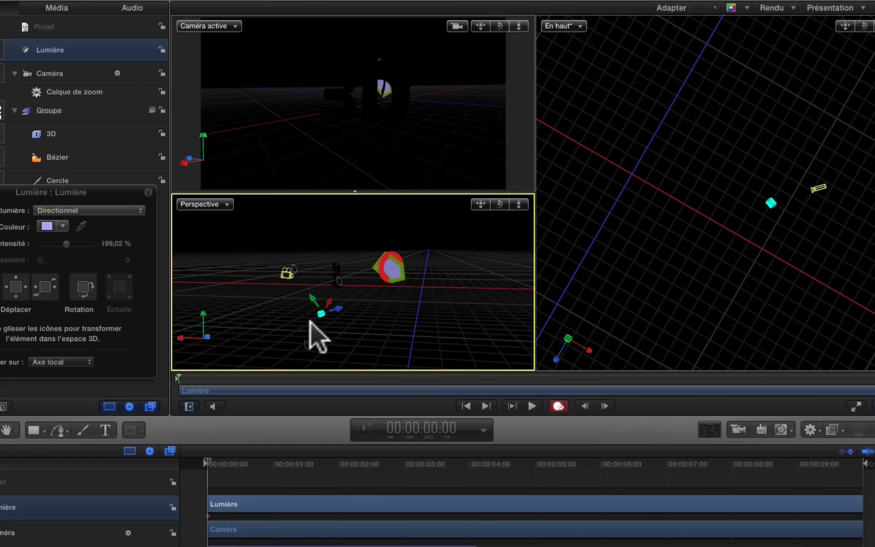
drag(306, 339, 326, 322)
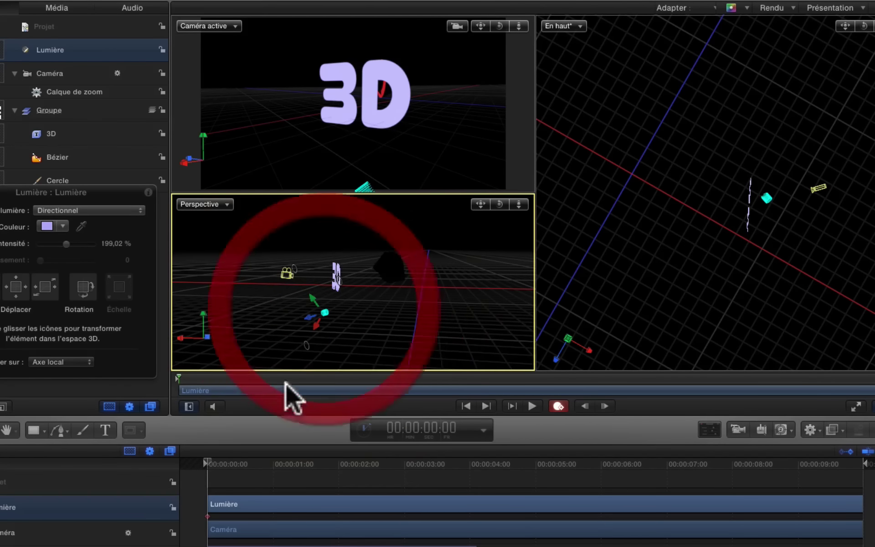
drag(207, 461, 446, 501)
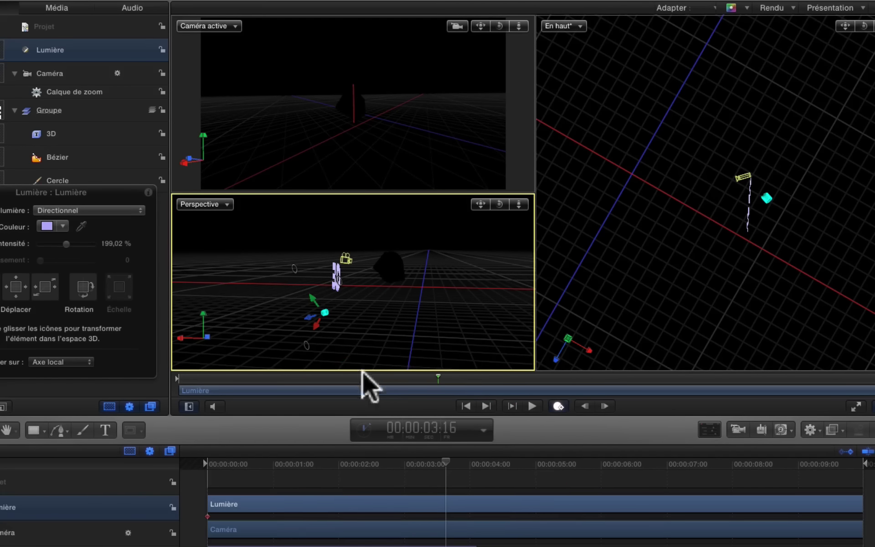
drag(292, 270, 326, 276)
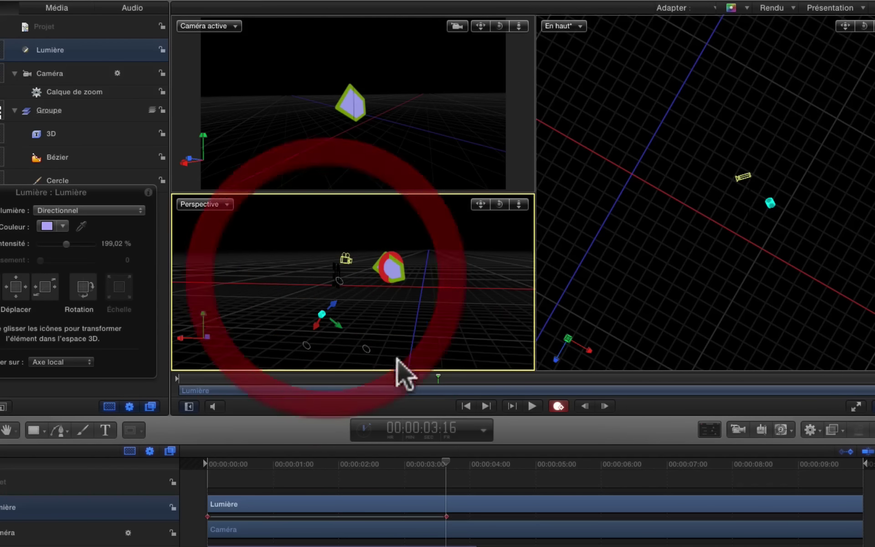
Step: Play back the light's rotation animation and move the playhead to 00:00:01:21 to check the lighting
key(a)
key(space)
drag(447, 460, 328, 509)
key(b)
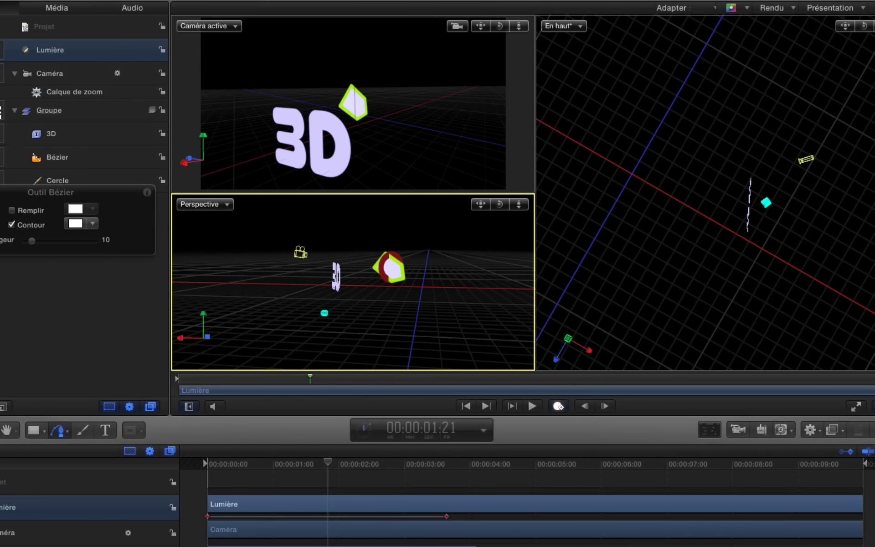
Step: Turn off keyframe recording and set the directional light's intensity to 187,07 % with the playhead at 00:00:03:11
mouse_move(221, 358)
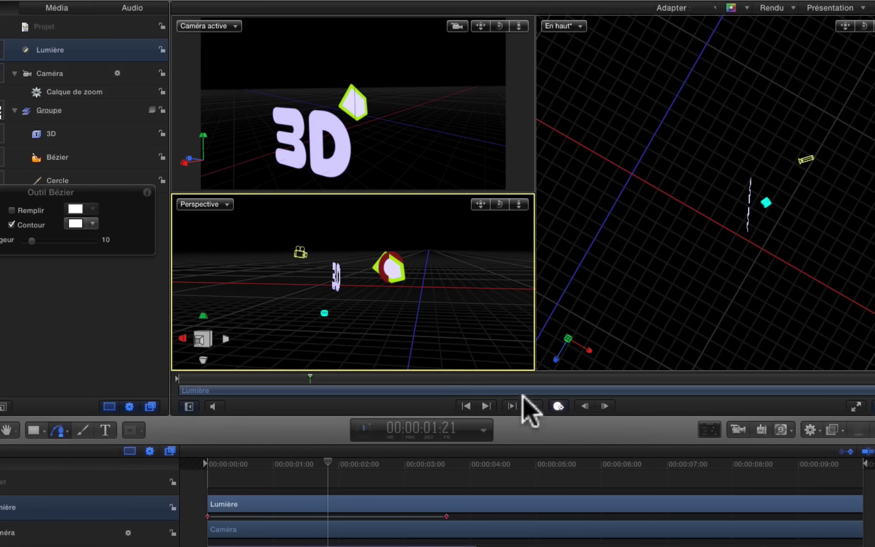
click(559, 406)
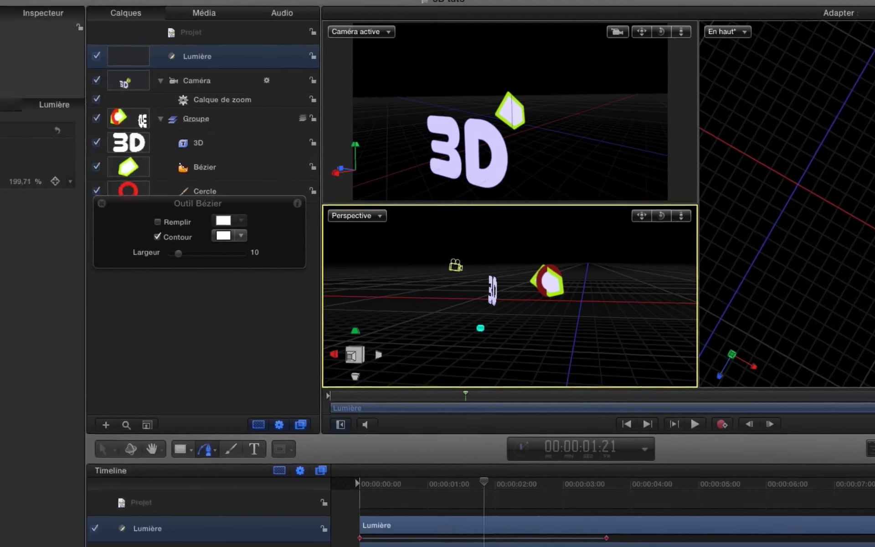
drag(110, 194, 101, 197)
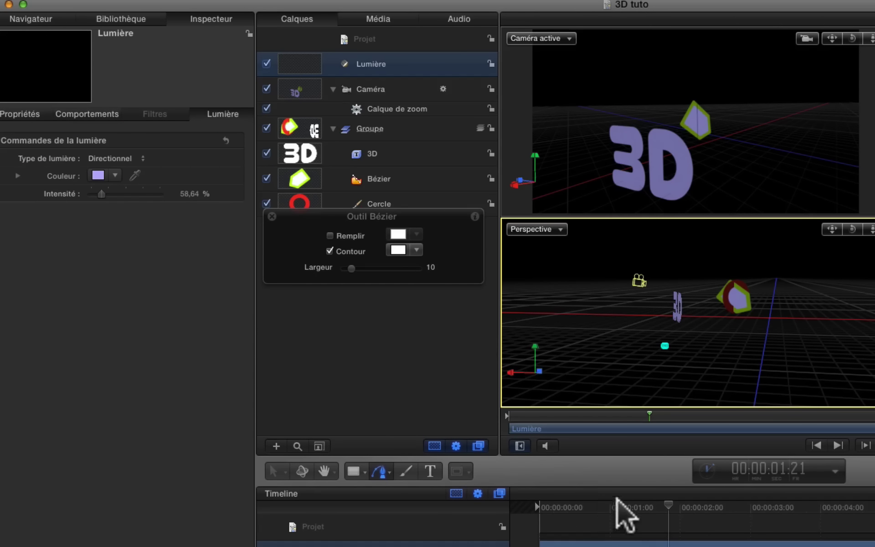
drag(674, 508, 780, 536)
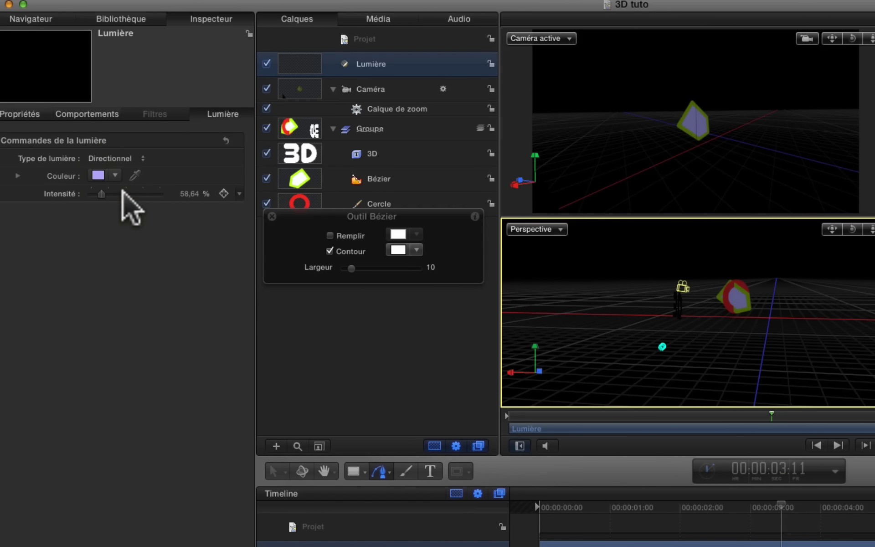
click(123, 194)
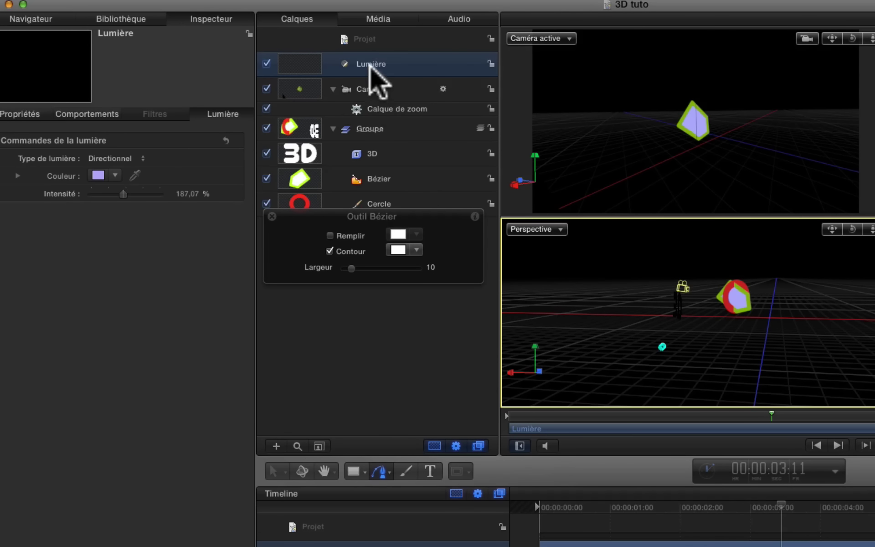
Step: Change the light's type to Ambiance and move the playhead back to 00:00:01:08
click(133, 158)
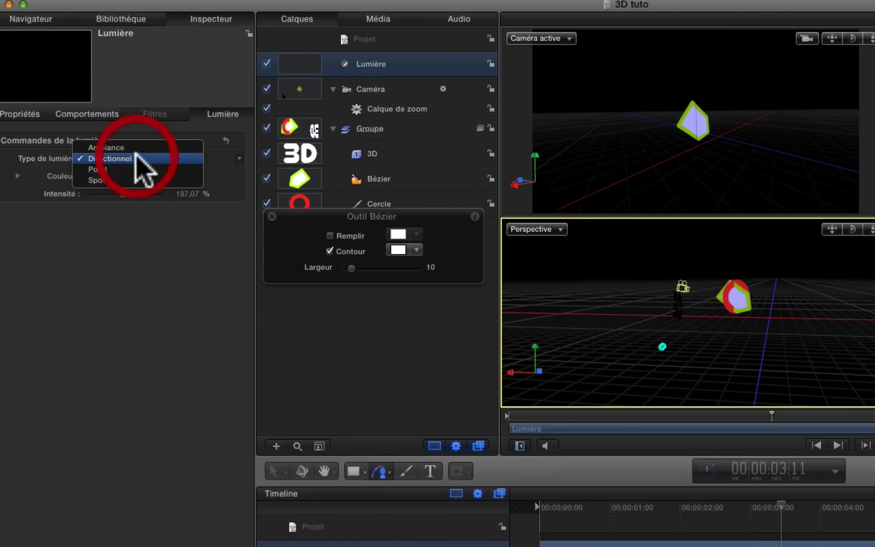
click(130, 145)
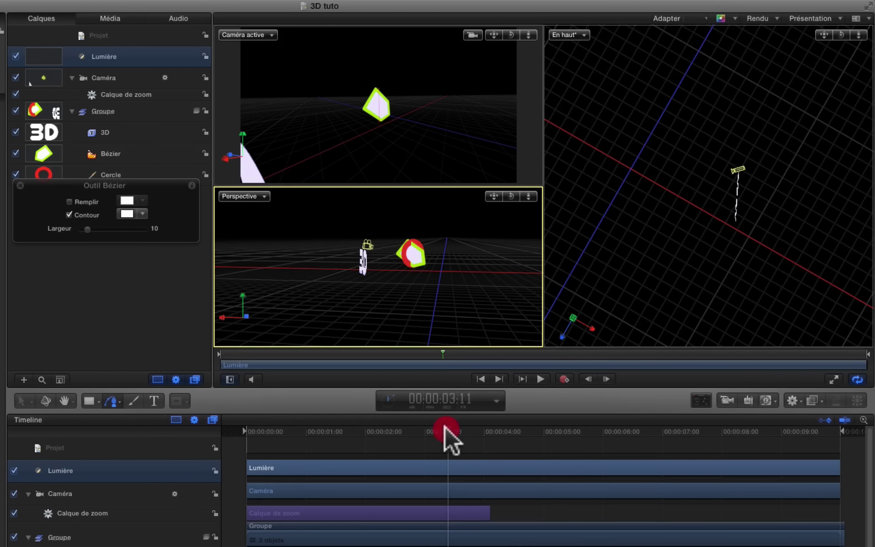
drag(445, 427, 325, 450)
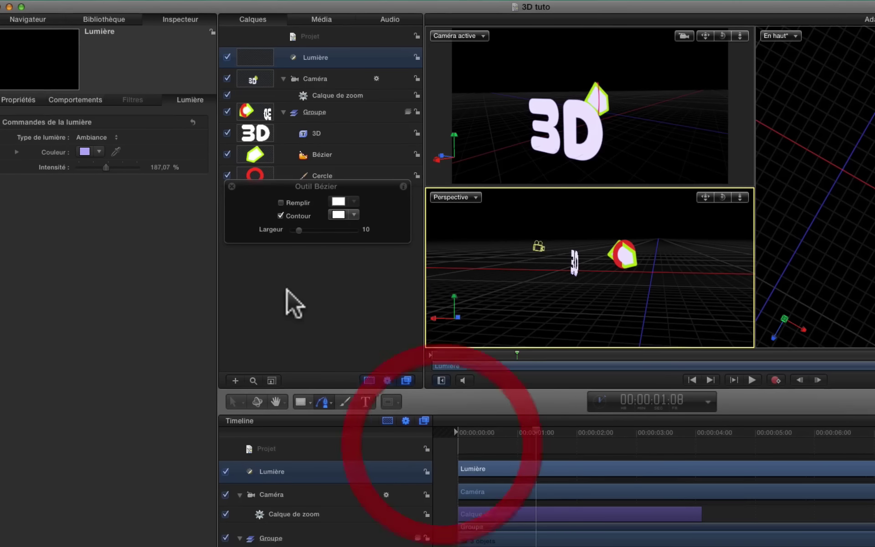
Step: Adjust the ambient light's intensity and change its colour to red
drag(106, 165, 143, 165)
click(95, 148)
click(97, 150)
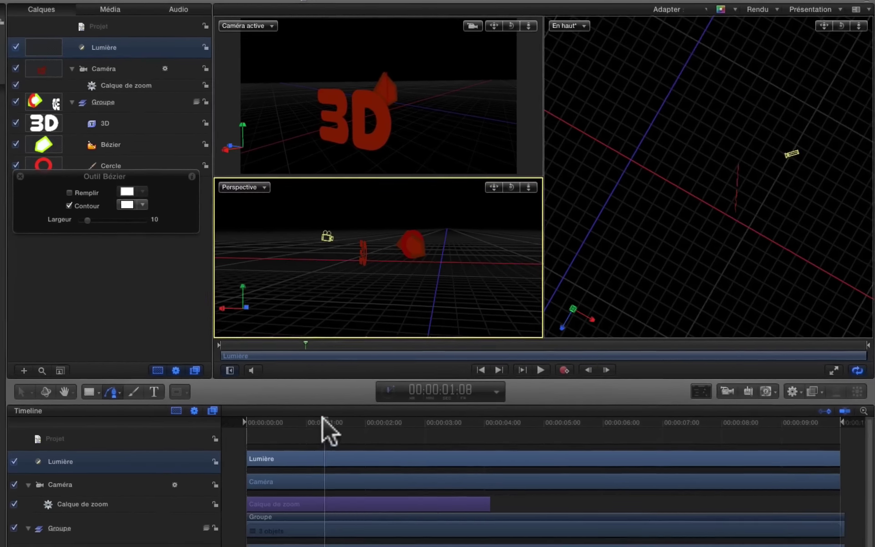
Step: Add a second light with the playhead at 00:00:00:00 and set its type to Spot
drag(495, 433, 446, 432)
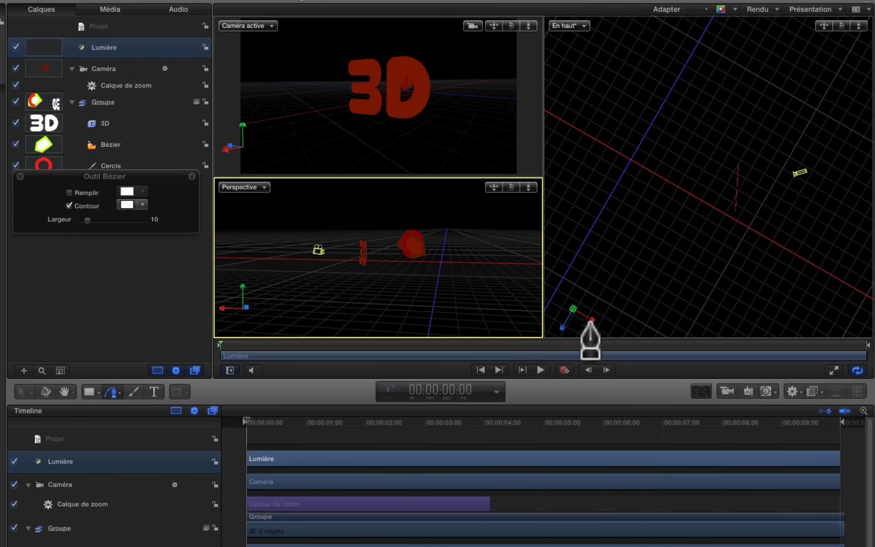
click(748, 391)
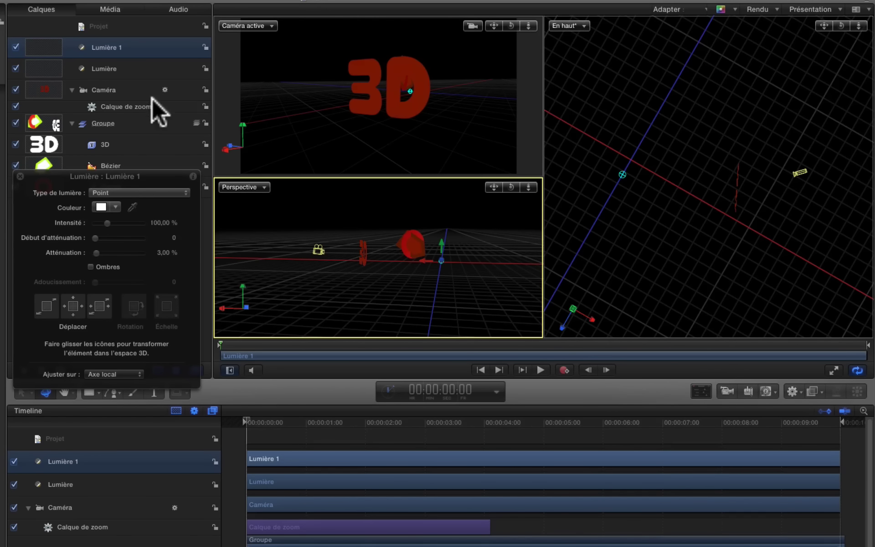
click(158, 193)
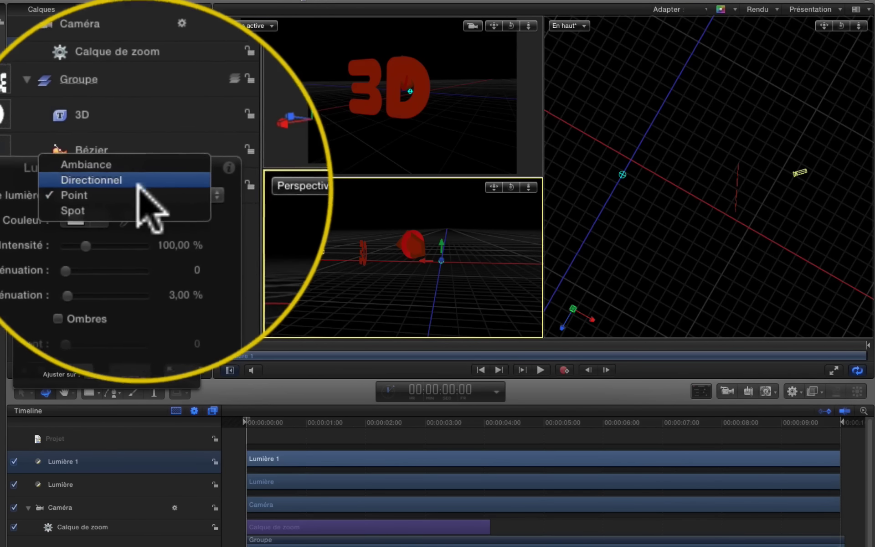
click(84, 213)
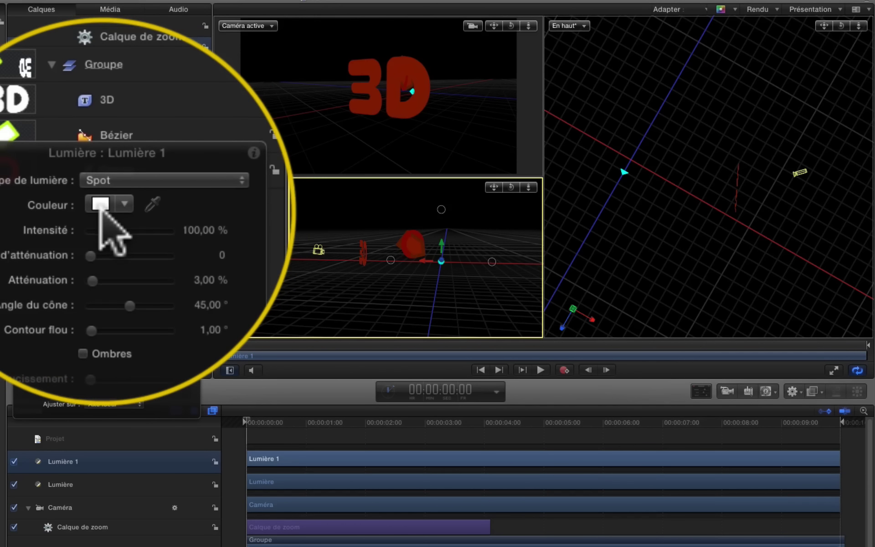
Step: Set the spot light's colour to yellow and its intensity to 297,87 %
click(112, 203)
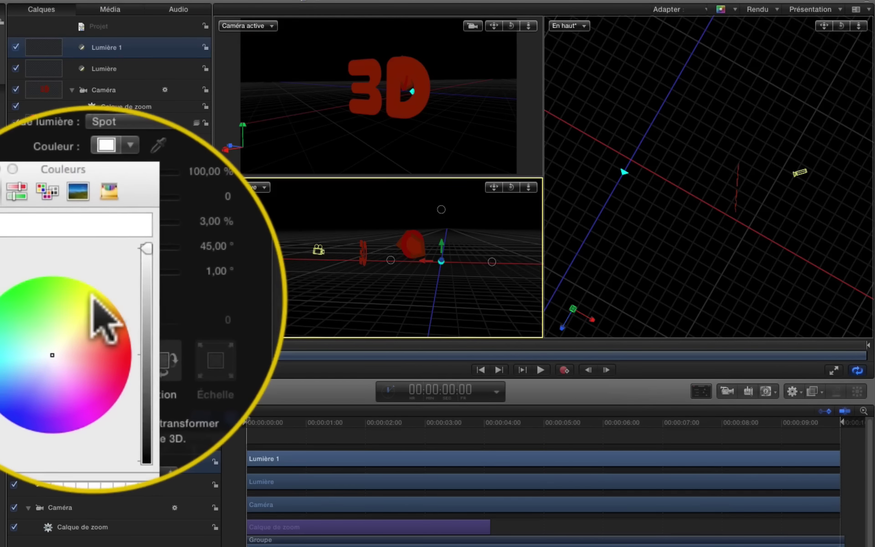
click(89, 294)
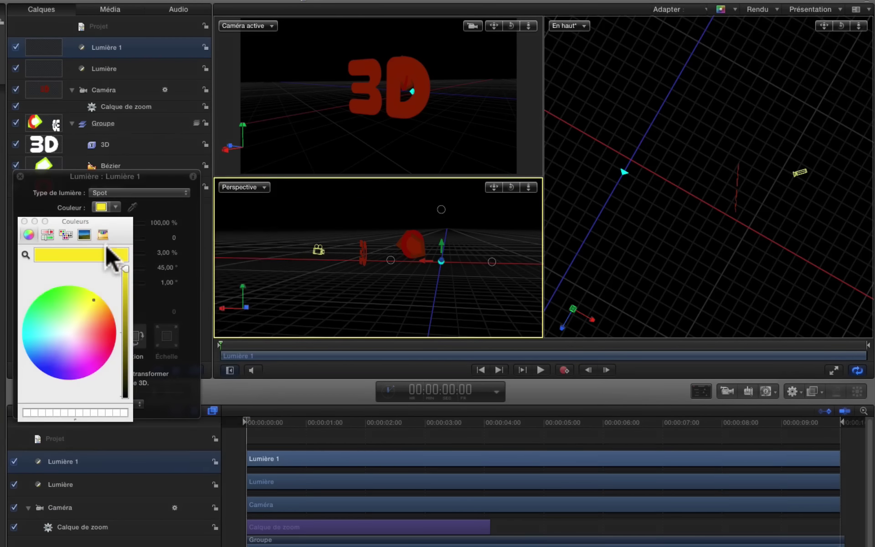
click(24, 221)
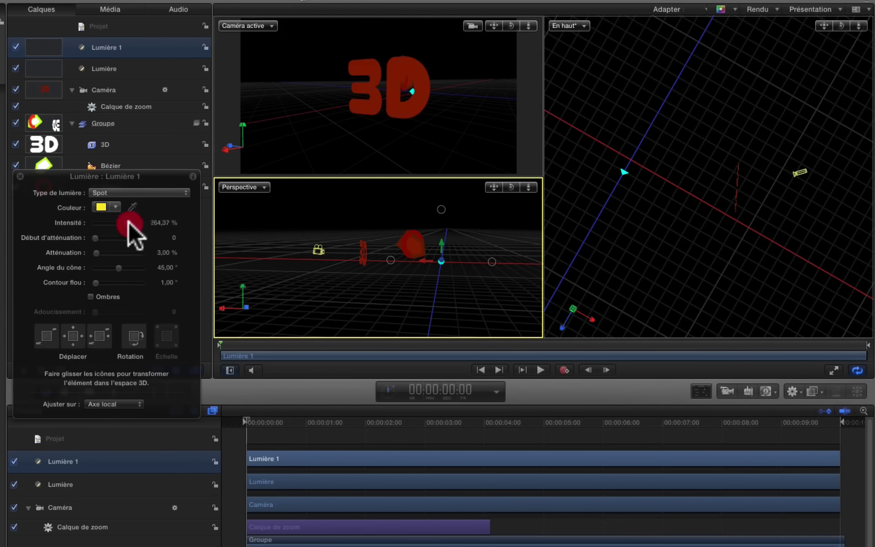
click(141, 222)
Step: Rotate the spot light slightly in the perspective view and move it beside the 3D text in the top view
mouse_move(442, 210)
mouse_down()
mouse_move(428, 225)
mouse_move(440, 204)
mouse_up()
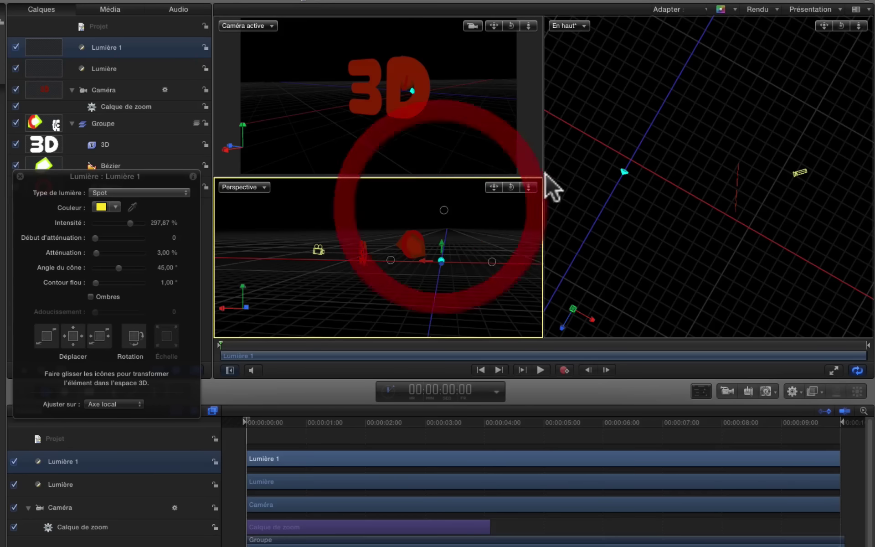
mouse_move(624, 171)
mouse_down()
mouse_move(741, 180)
mouse_move(730, 223)
mouse_move(739, 203)
mouse_up()
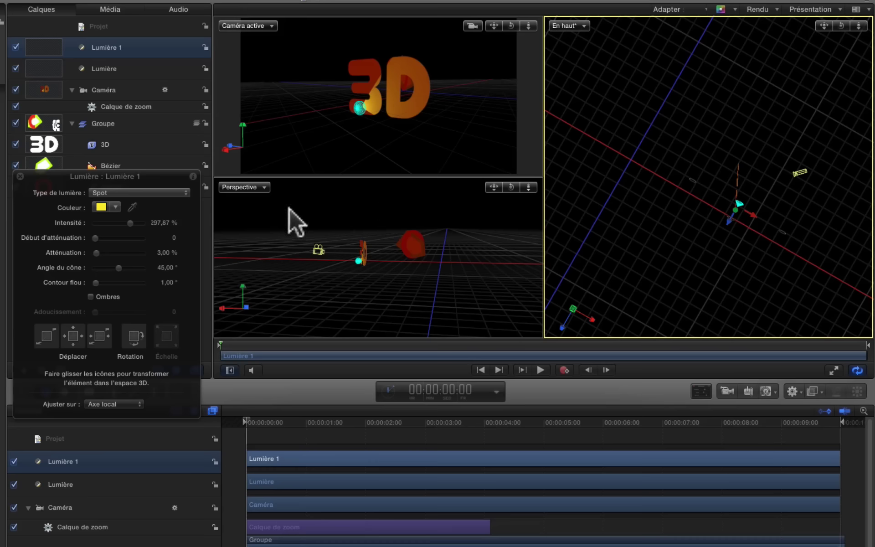
Step: Set the spot's intensity to 400 %, attenuation start to 207, attenuation to 70,63 %, cone angle to 33,19° and soft edge to 10,24°
drag(128, 222, 143, 222)
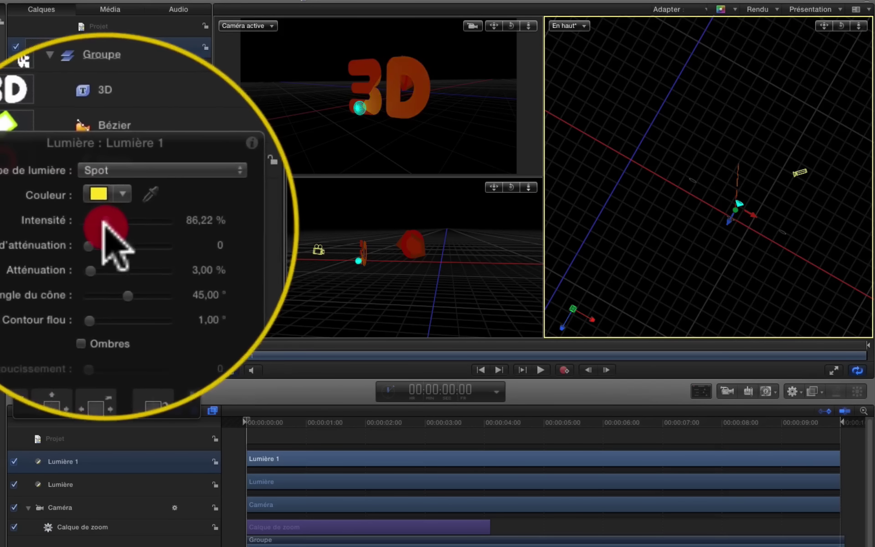
drag(94, 233, 69, 245)
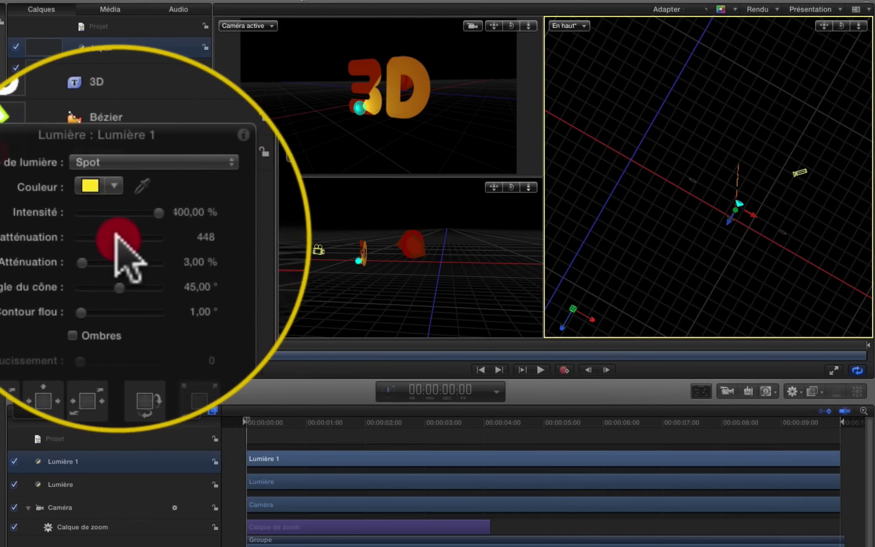
drag(114, 264, 108, 230)
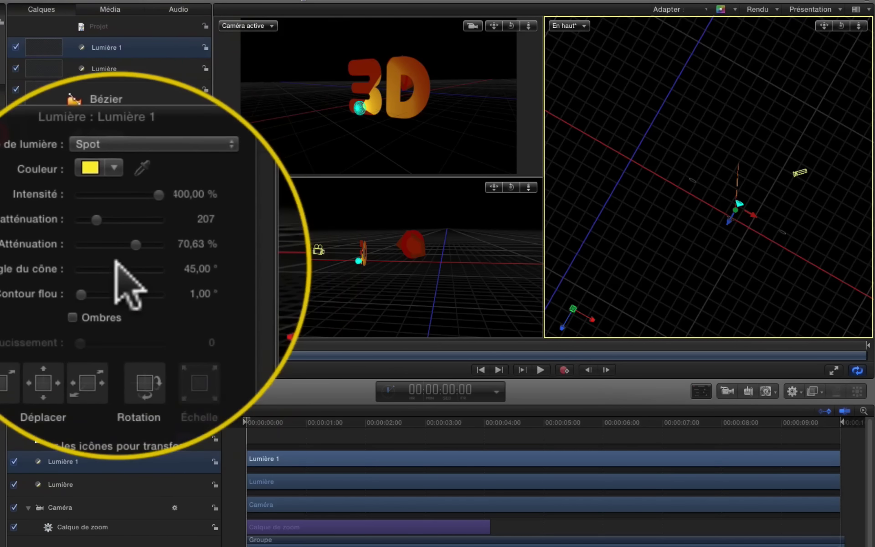
drag(122, 274, 99, 280)
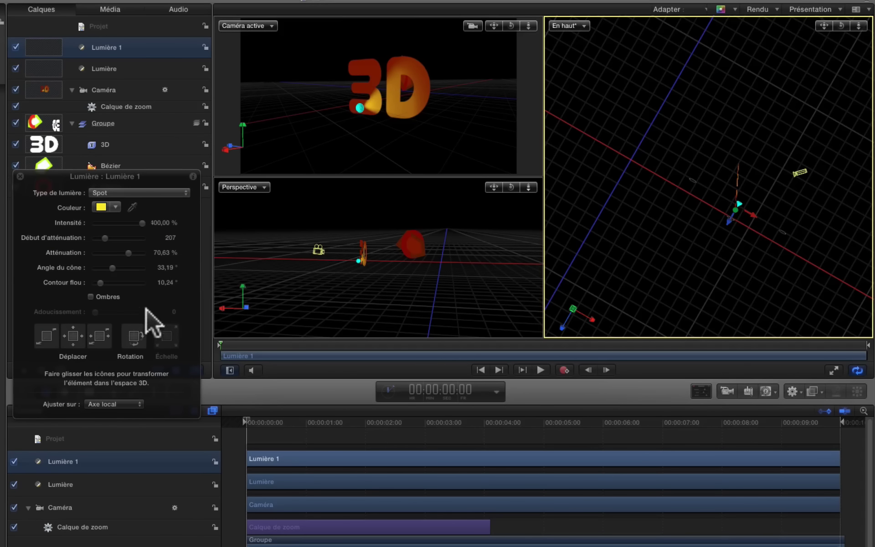
Step: Move and rotate the spot light in the active camera view so it shines on the 3 from the left
drag(72, 337, 102, 336)
drag(335, 111, 333, 121)
mouse_move(311, 99)
mouse_down()
mouse_move(348, 100)
mouse_move(312, 103)
mouse_move(325, 91)
mouse_move(335, 97)
mouse_move(321, 103)
mouse_up()
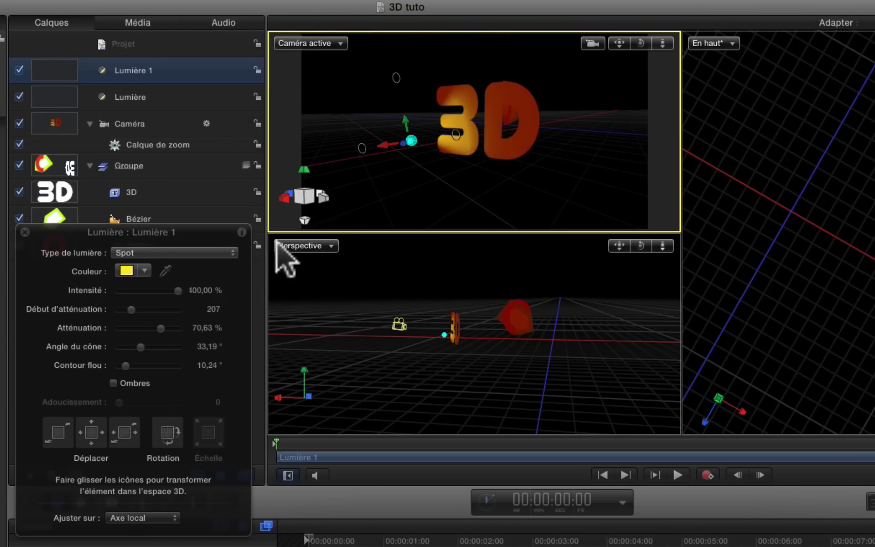
Step: Set the spot's attenuation start to 366, attenuation to 66,09 % and cone angle to 32,29°, and shift it farther left of the 3D text
mouse_move(172, 290)
mouse_down()
mouse_move(157, 294)
mouse_move(178, 292)
mouse_up()
drag(129, 308, 140, 346)
drag(409, 145, 389, 146)
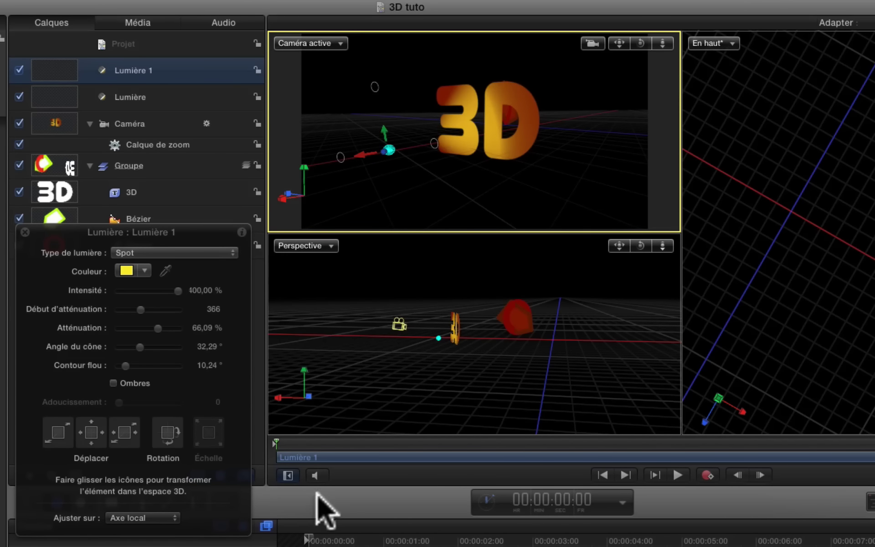
Step: Move the playhead to 00:00:01:02 and raise the spot light slightly
drag(310, 540, 389, 538)
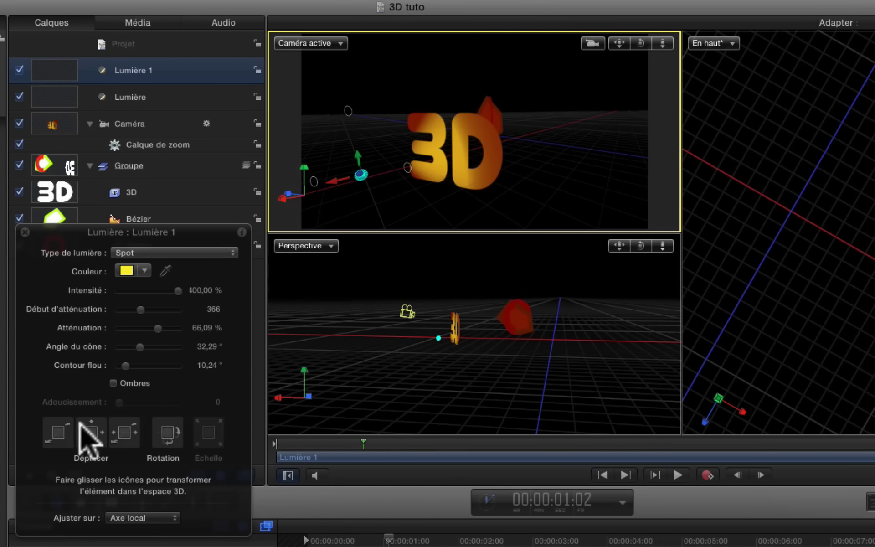
click(57, 429)
drag(57, 431, 133, 456)
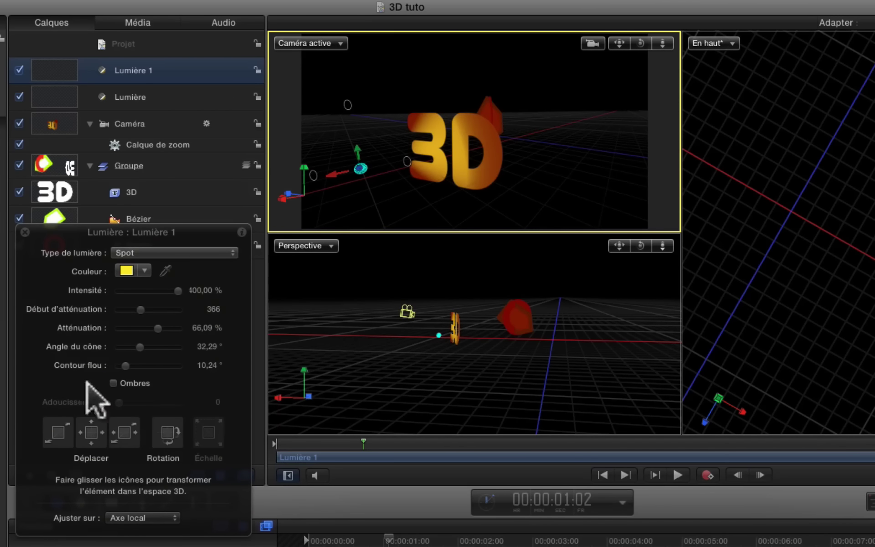